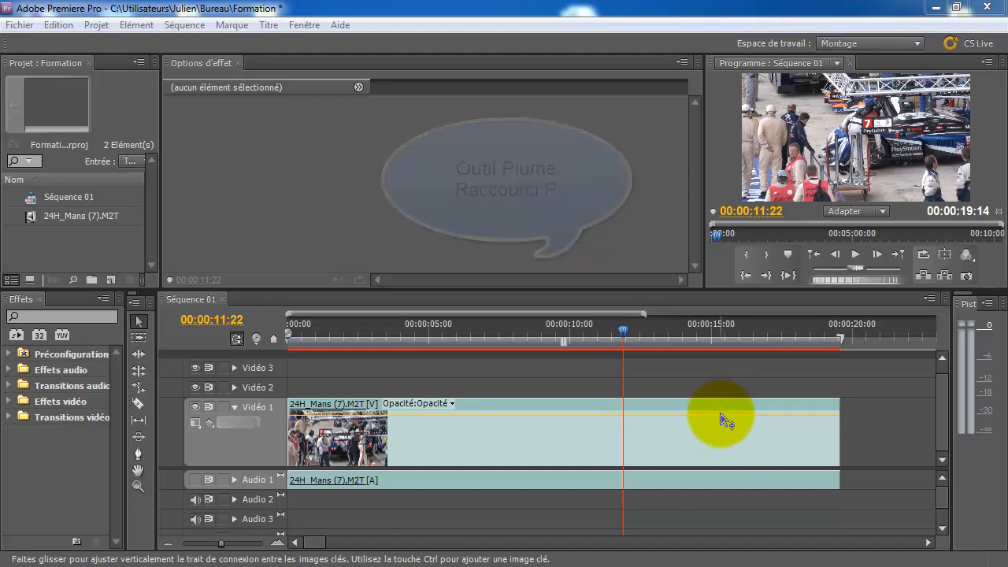
left_click(453, 402)
mouse_move(475, 419)
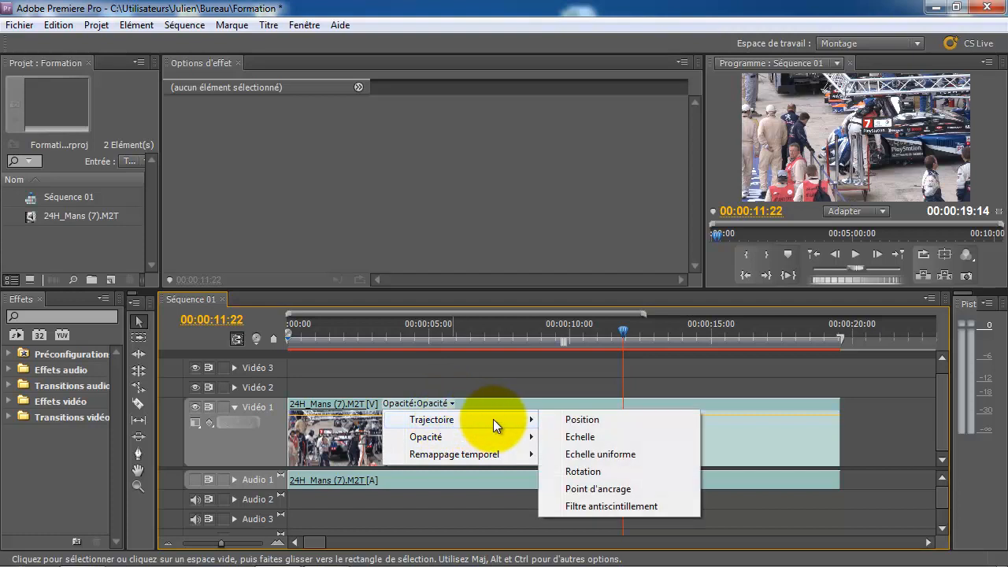
mouse_move(523, 438)
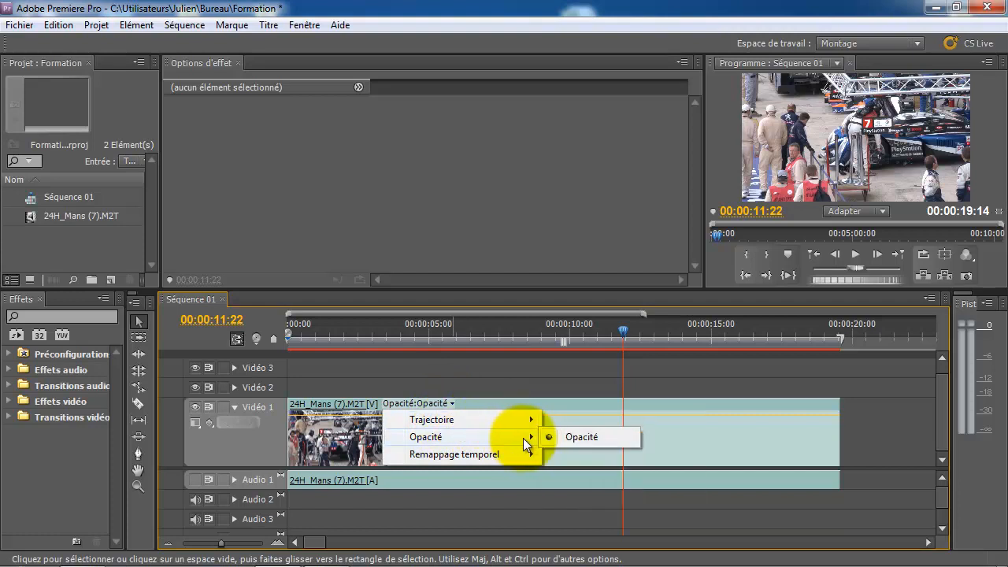
left_click(541, 387)
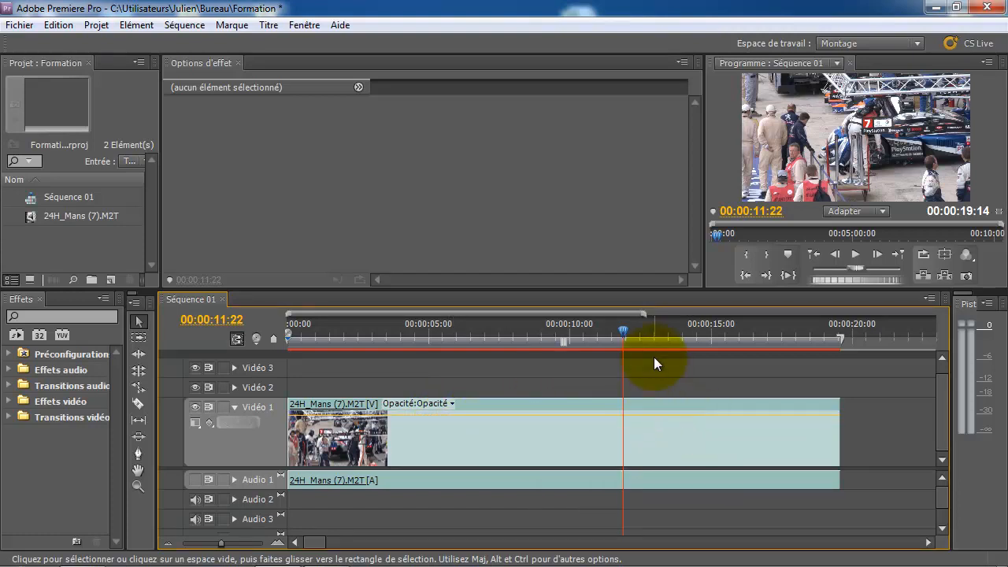
Place the playhead at 00:00:14:11 and activate the Pen tool
left_click_drag(620, 333, 694, 334)
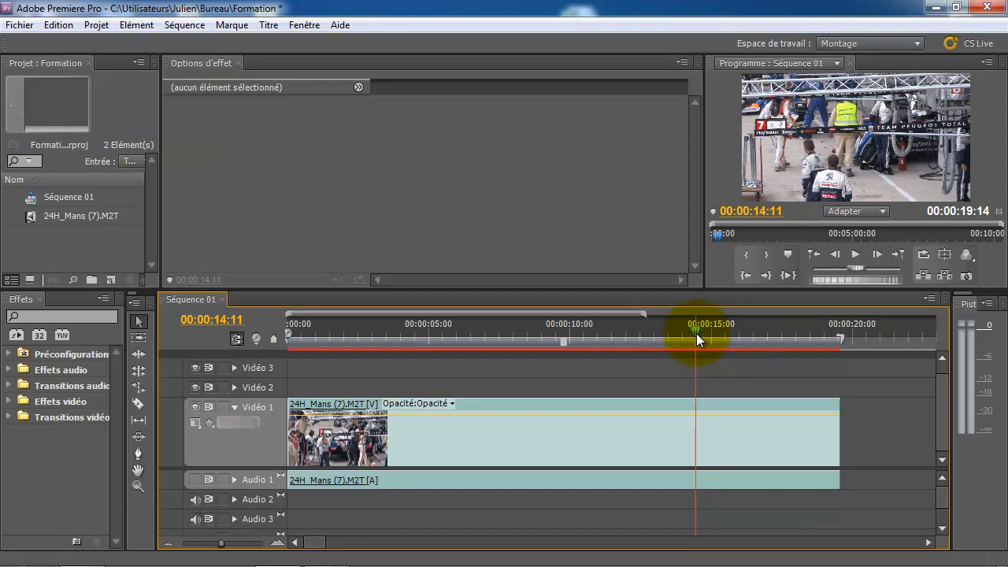
left_click_drag(696, 333, 697, 333)
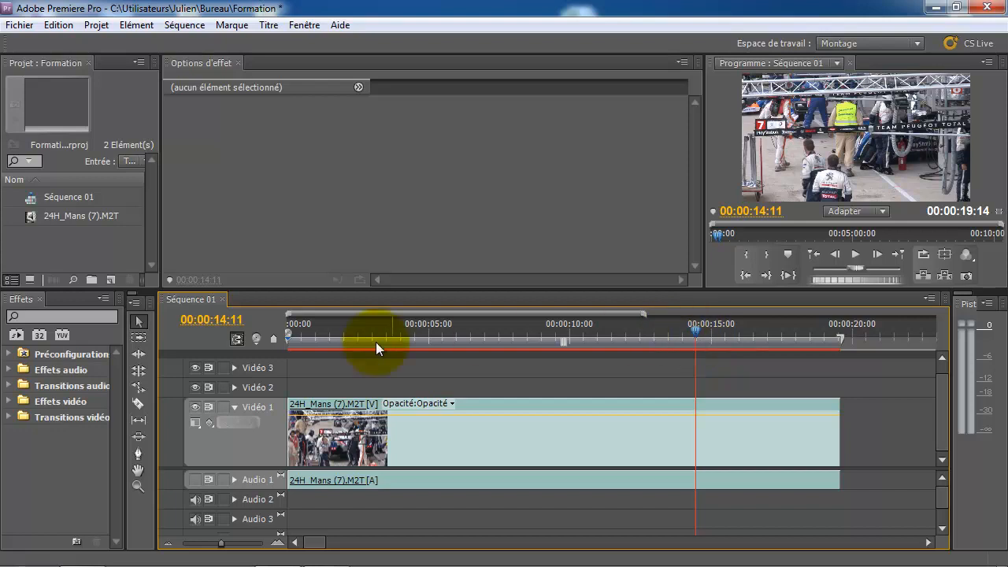
left_click(138, 454)
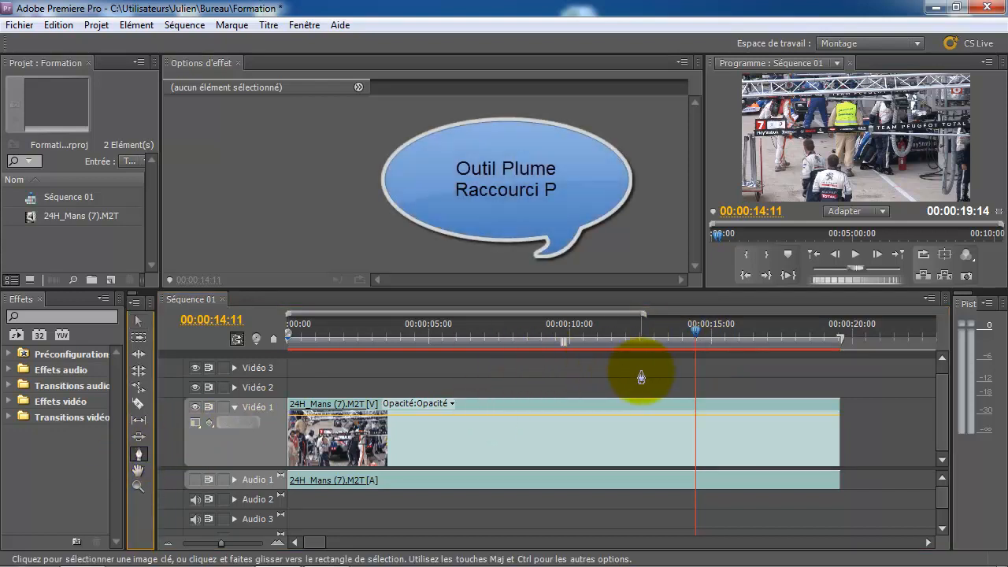
key("v")
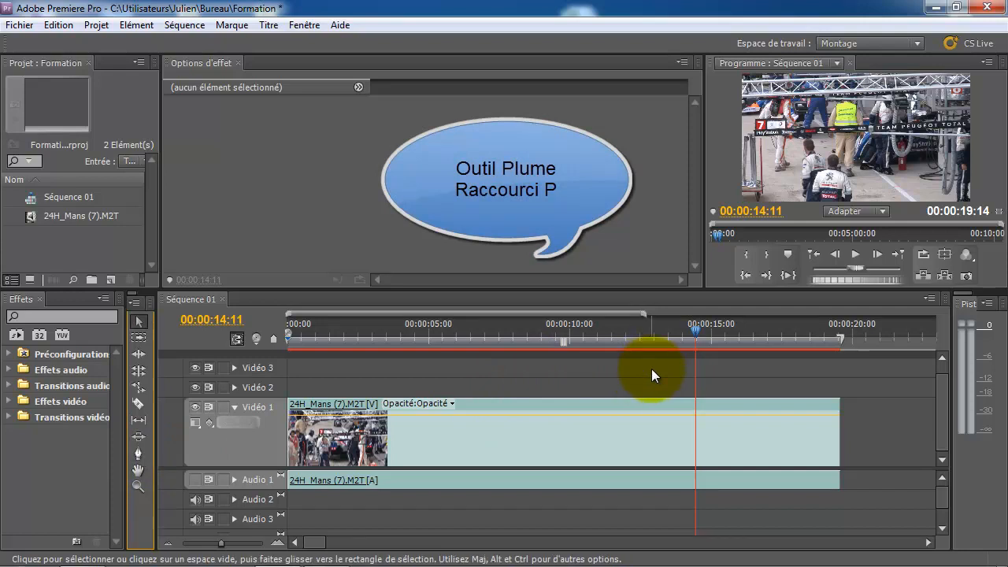
key("p")
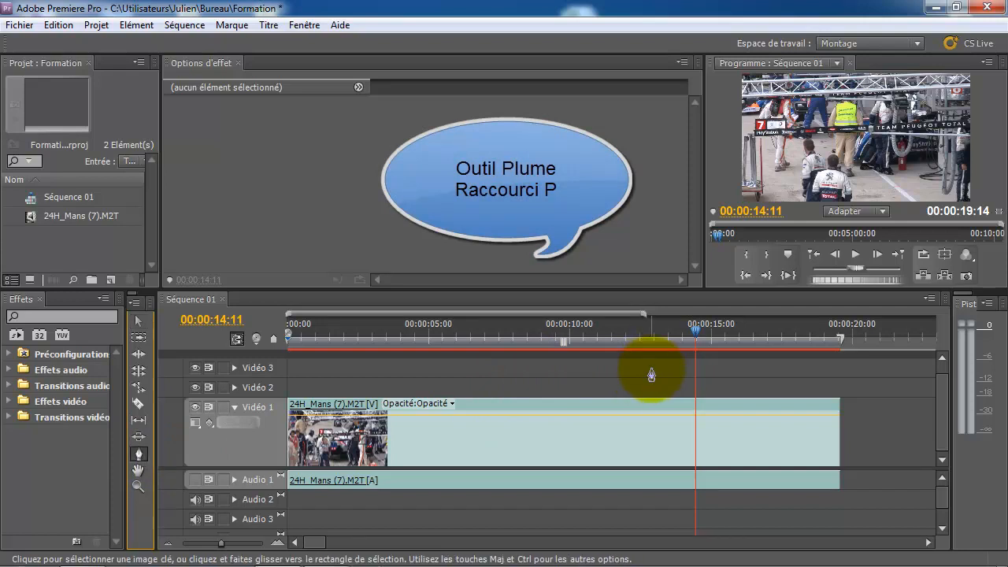
left_click(696, 420, "ctrl")
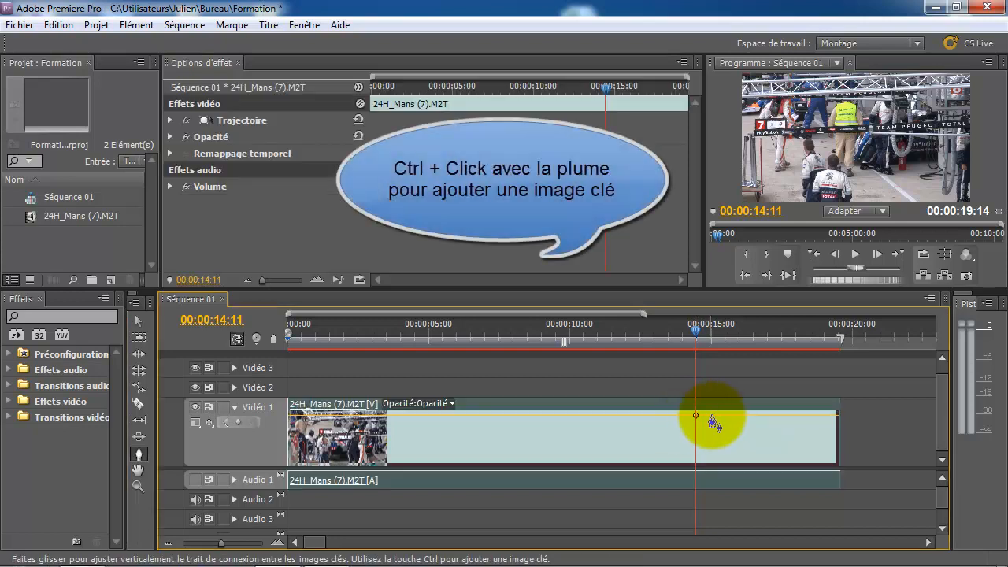
left_click(768, 415, "ctrl")
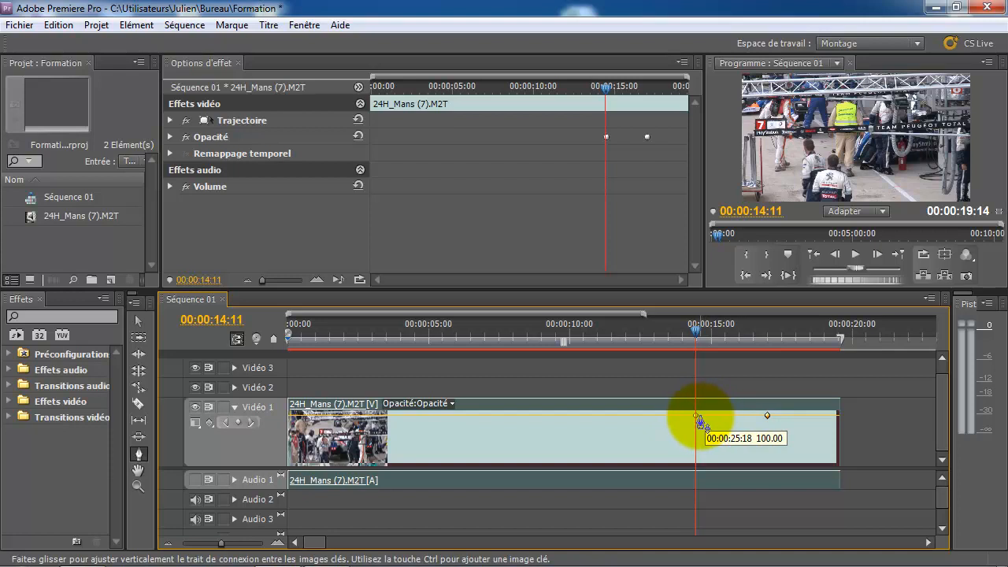
key("ctrl+z")
key("ctrl+z")
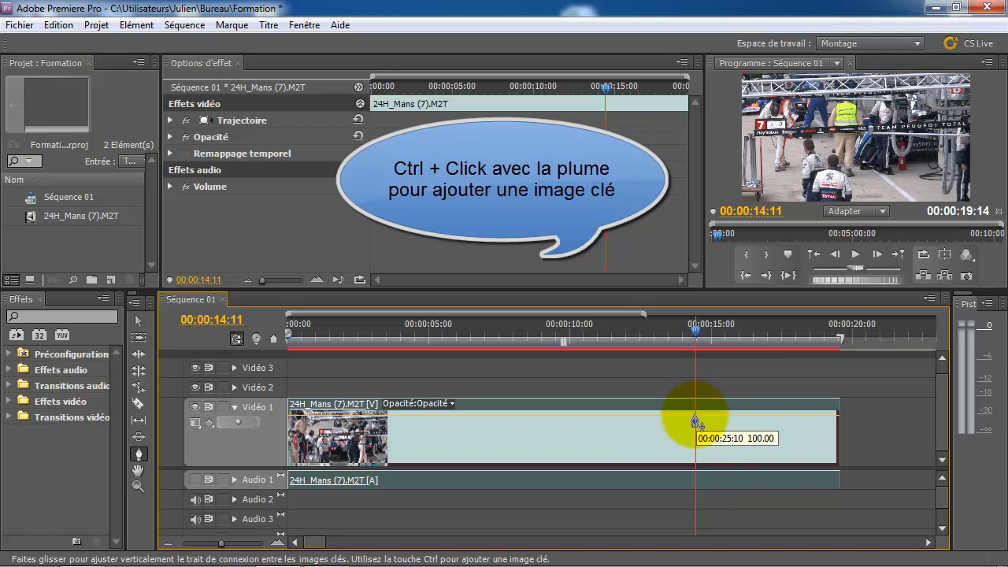
Add an opacity keyframe at 00:00:14:11 on the Vidéo 1 clip and a second at about 18.5 s, lowered to minimum opacity
left_click(696, 416, "ctrl")
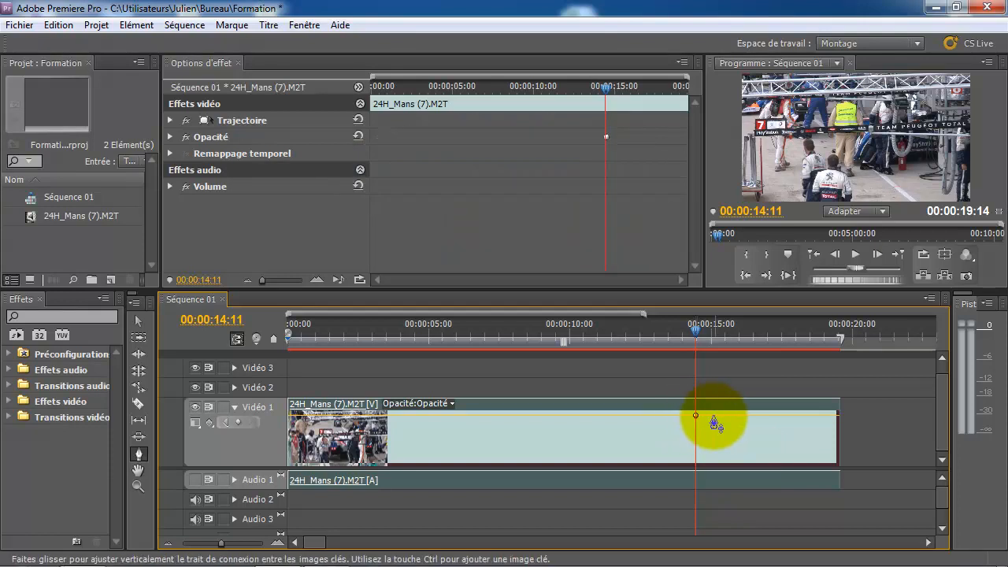
left_click(774, 415, "ctrl")
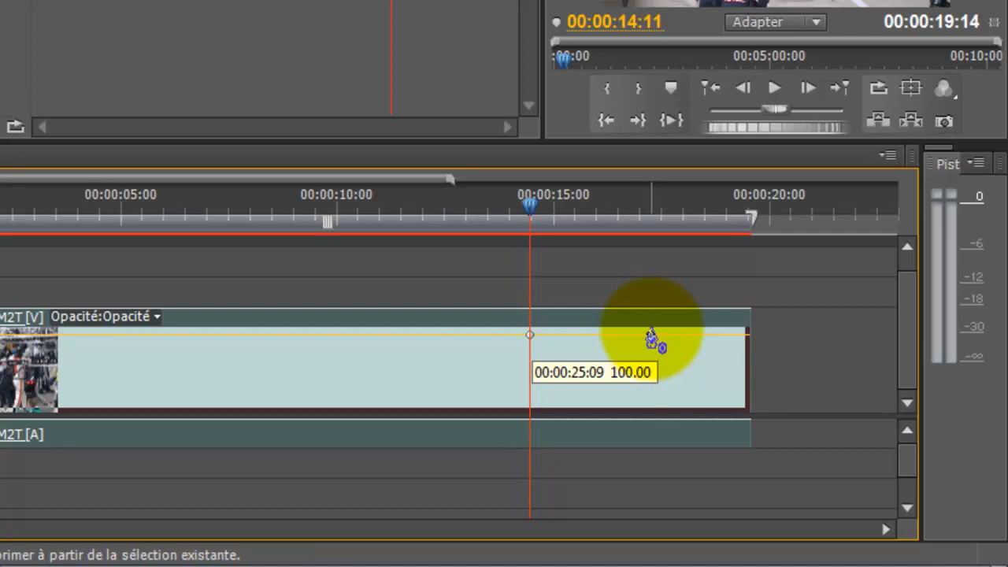
left_click_drag(651, 335, 712, 460)
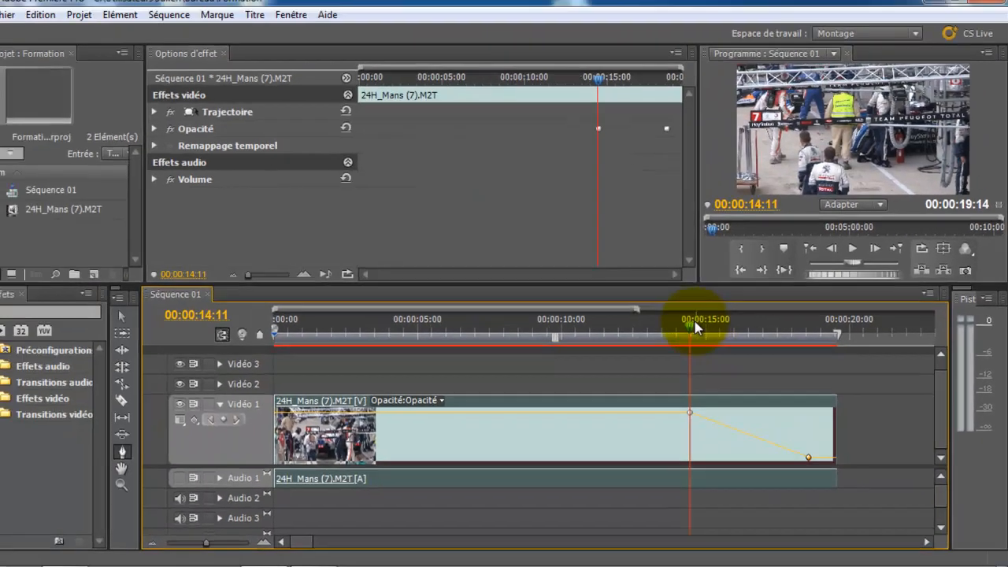
Scrub through the end of the clip to check the fade to black
left_click_drag(564, 228, 588, 234)
left_click_drag(713, 332, 876, 327)
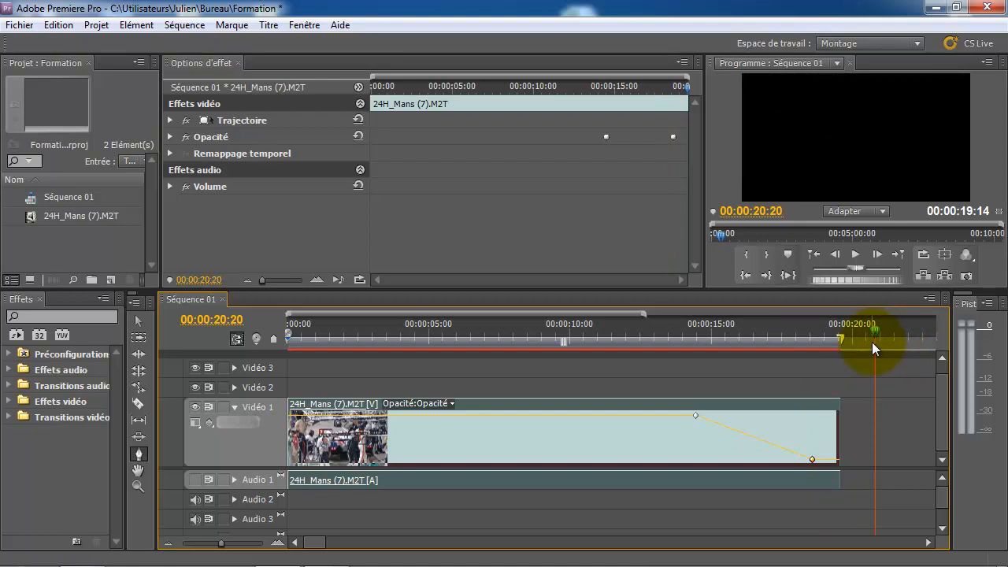
left_click_drag(679, 333, 824, 334)
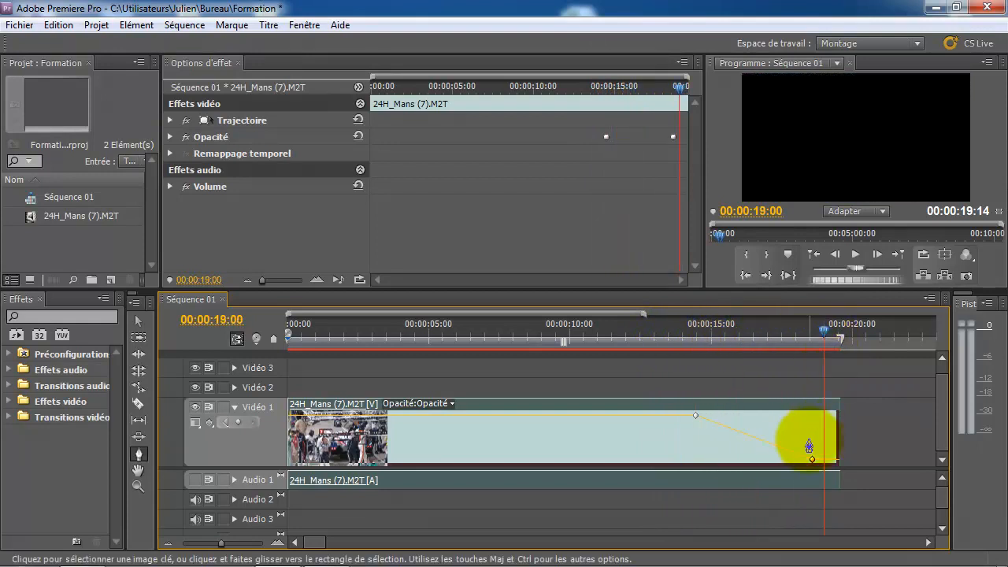
Select both fade-out keyframes and move them earlier together so the fade starts at about 12 s
left_click_drag(668, 404, 838, 450)
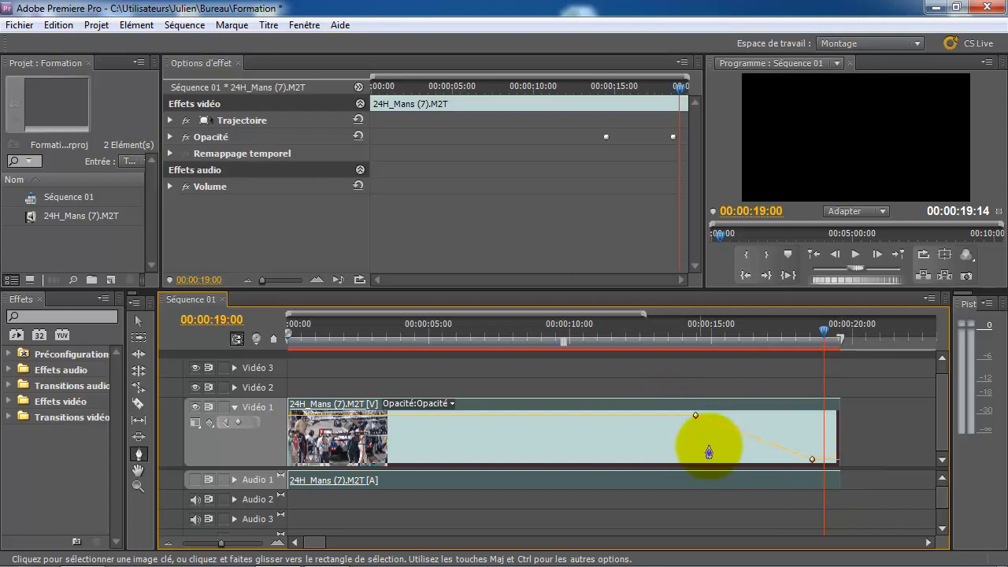
left_click_drag(696, 416, 621, 418)
left_click_drag(557, 331, 750, 333)
Move both fade-out keyframes together so the fade runs from about 15 s to 19 s, and scrub to check it
left_click_drag(599, 403, 780, 472)
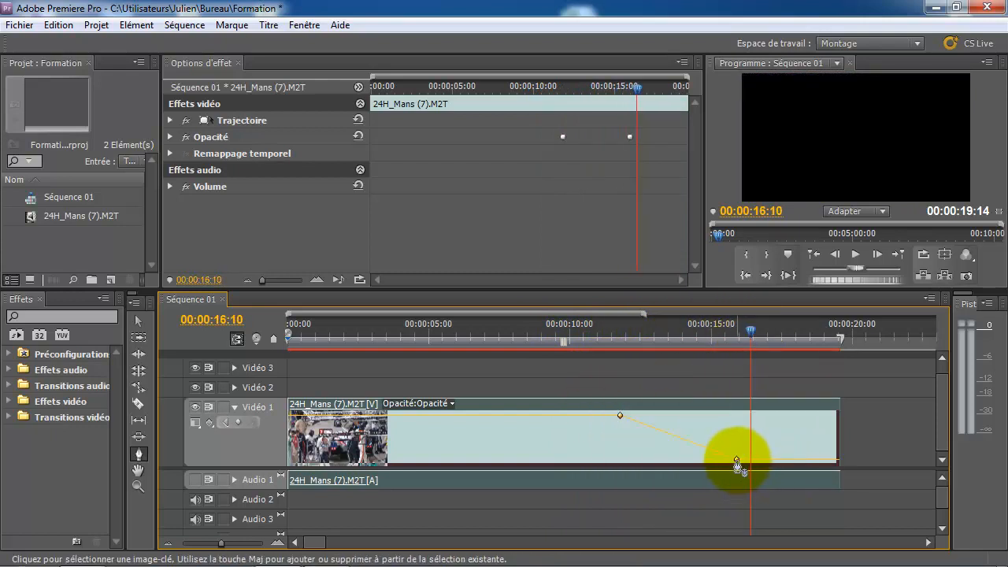
left_click_drag(737, 465, 825, 472)
left_click(639, 339)
left_click_drag(638, 338, 664, 349)
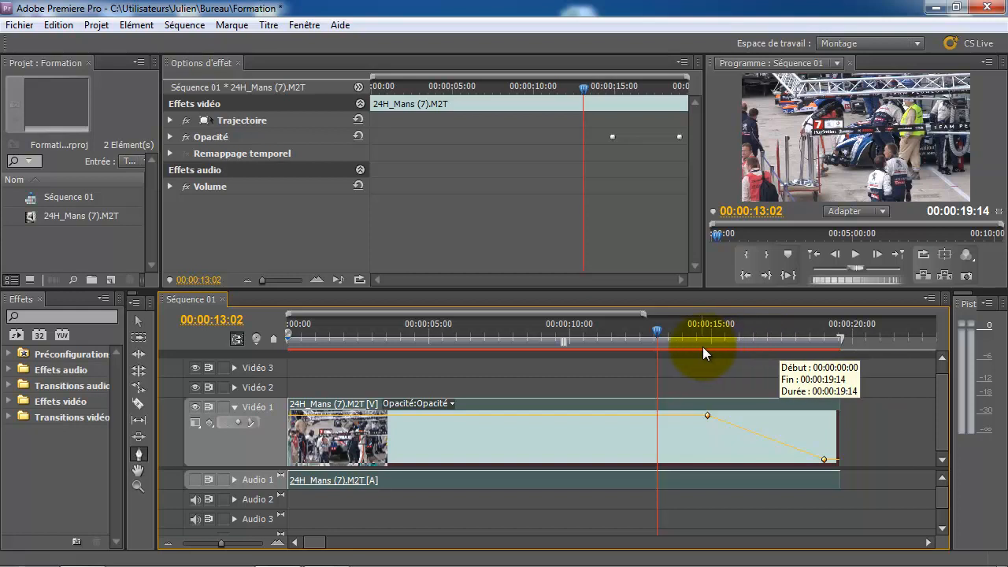
left_click_drag(721, 335, 687, 329)
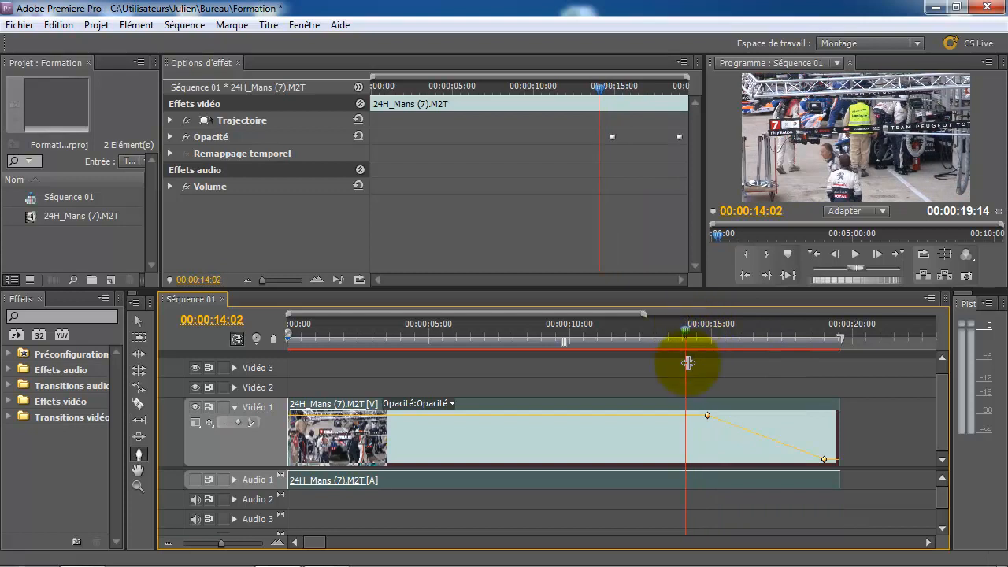
Move only the first fade-out keyframe to about 17.3 s to shorten the fade
left_click(708, 420)
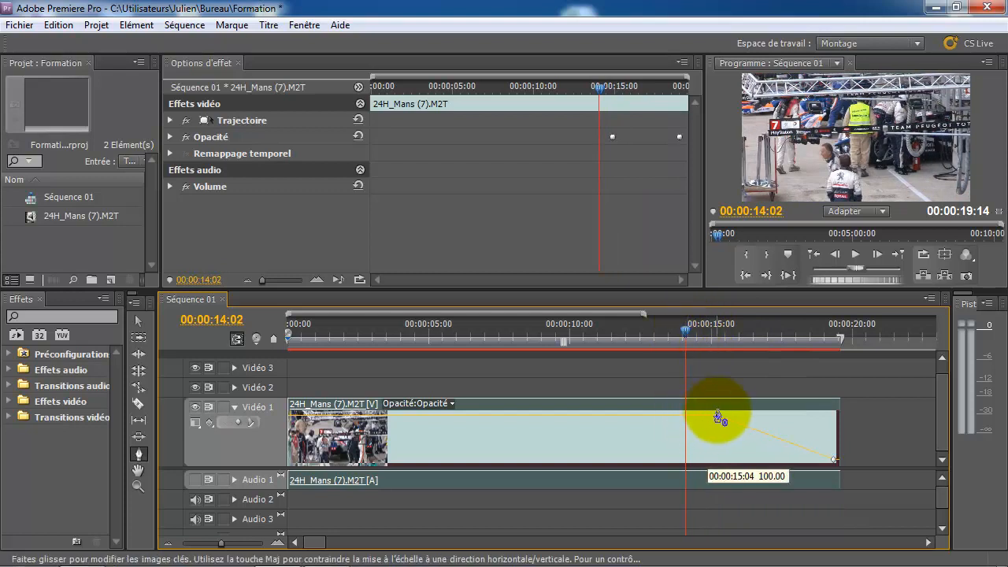
left_click_drag(707, 418, 776, 396)
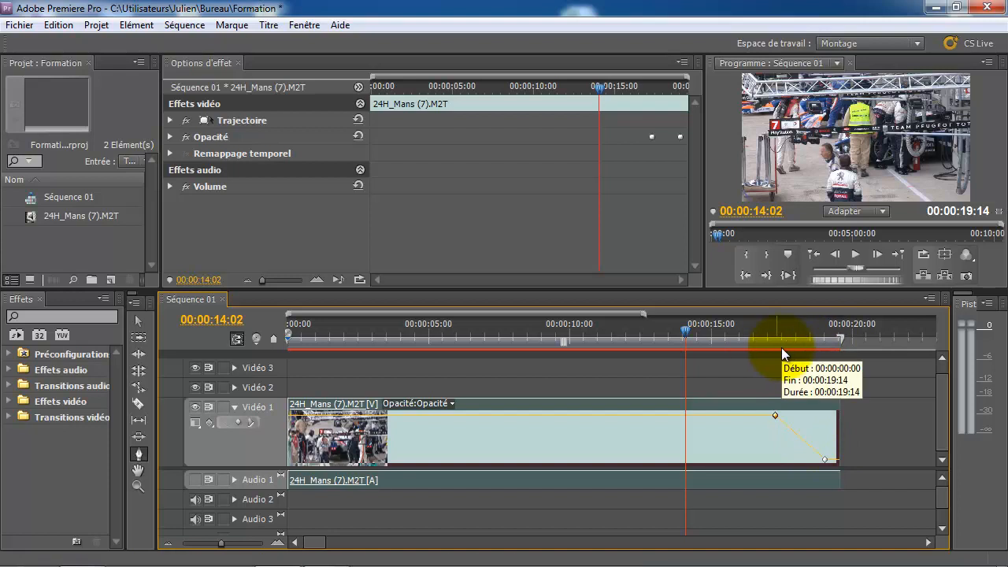
mouse_move(768, 333)
left_mouse_down()
mouse_move(824, 335)
mouse_move(755, 342)
left_mouse_up()
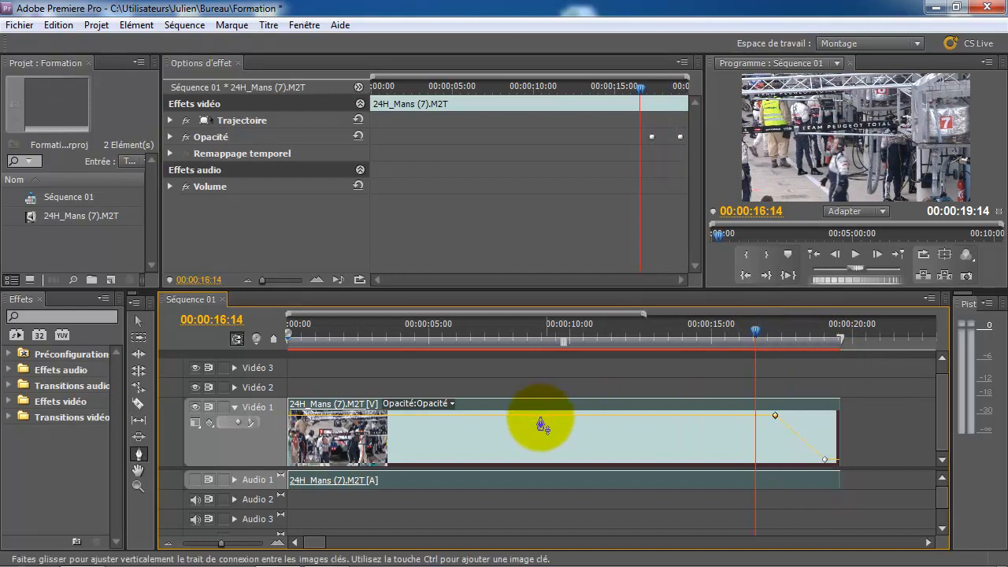
Create a fade-in with opacity keyframes at about 0.7 s and 2 s, lowering the first to minimum opacity
left_click_drag(375, 330, 343, 328)
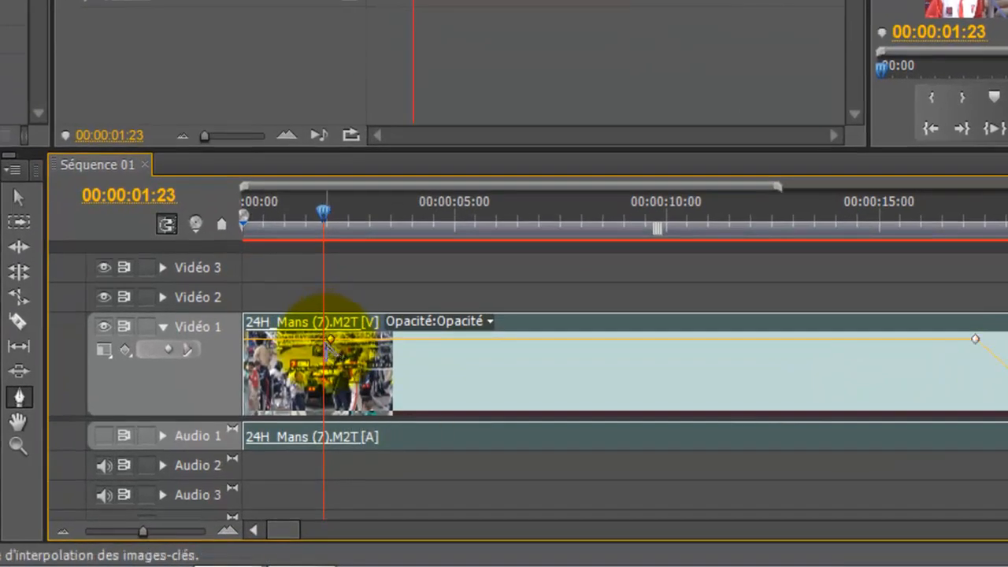
left_click_drag(289, 339, 273, 417)
Play the sequence from its beginning to check the fade-in
left_click_drag(323, 338, 290, 334)
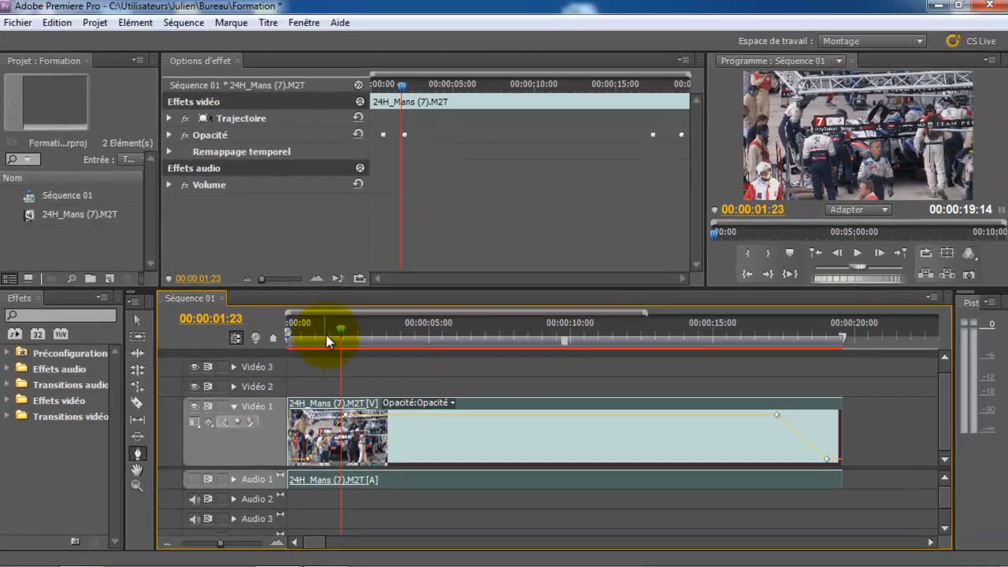
key("space")
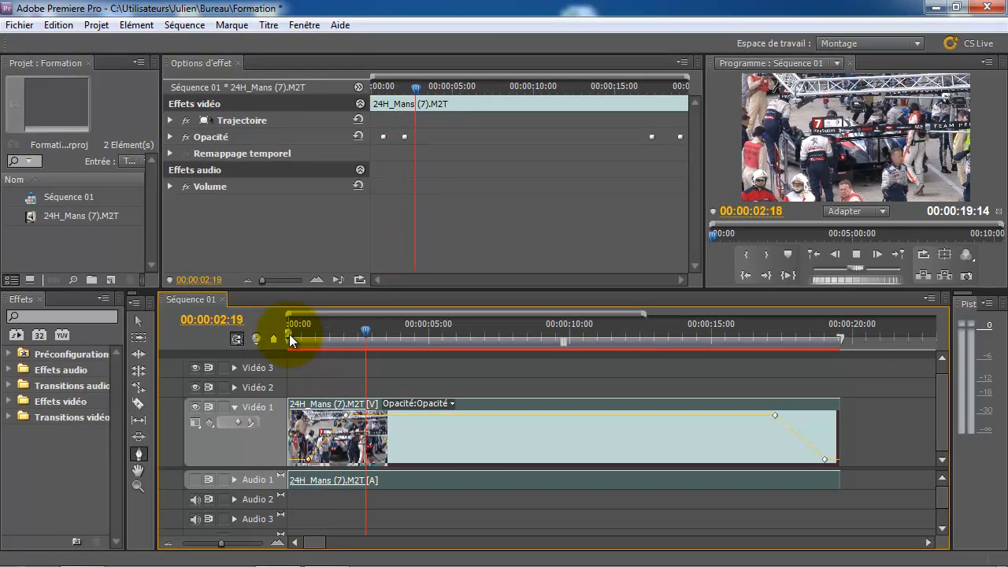
left_click(318, 330)
left_click_drag(319, 329, 287, 332)
key("space")
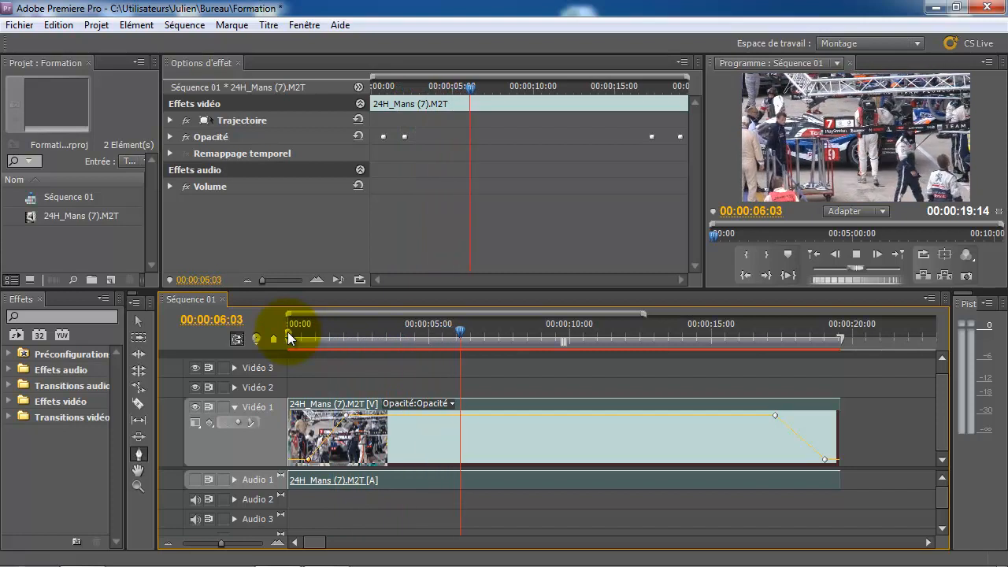
key("space")
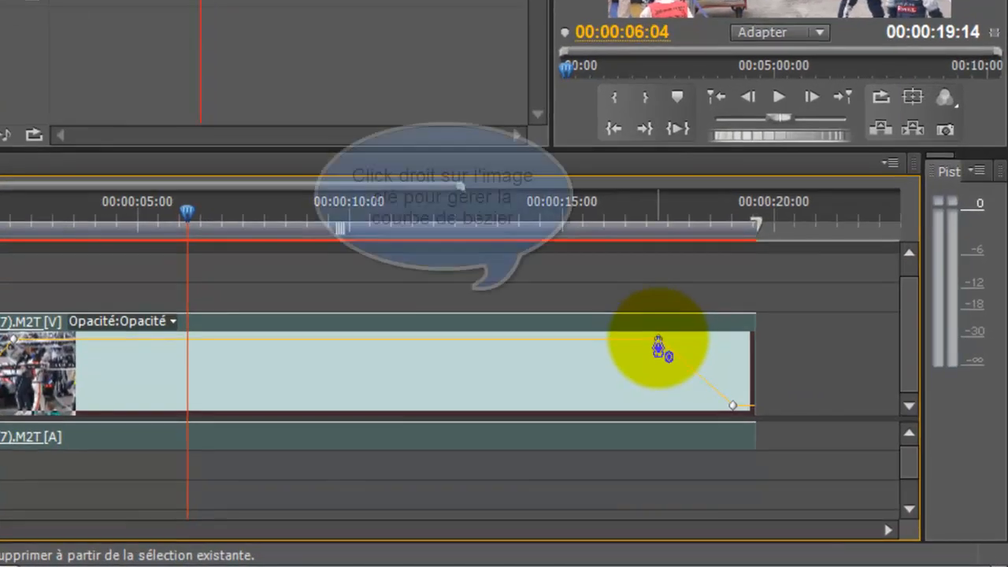
Set both fade-out keyframes to Bézier auto interpolation and move the first one to about 15.8 s
right_click(659, 347)
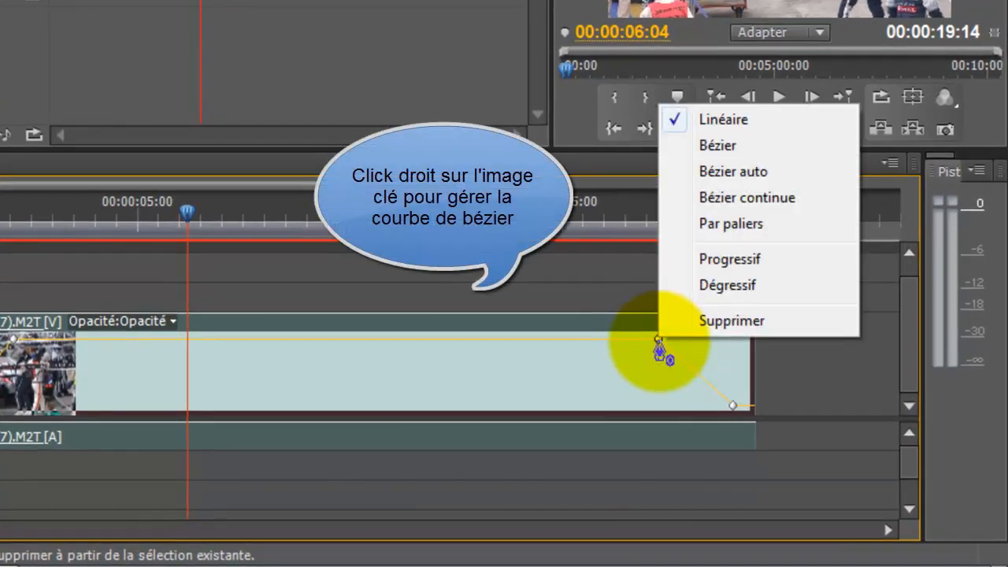
left_click(754, 175)
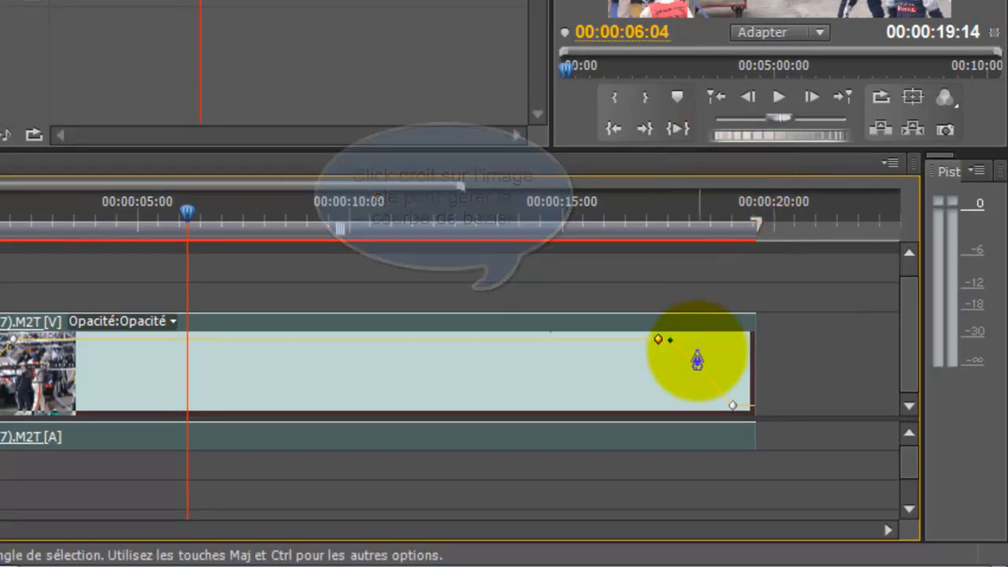
right_click(732, 410)
left_click(815, 238)
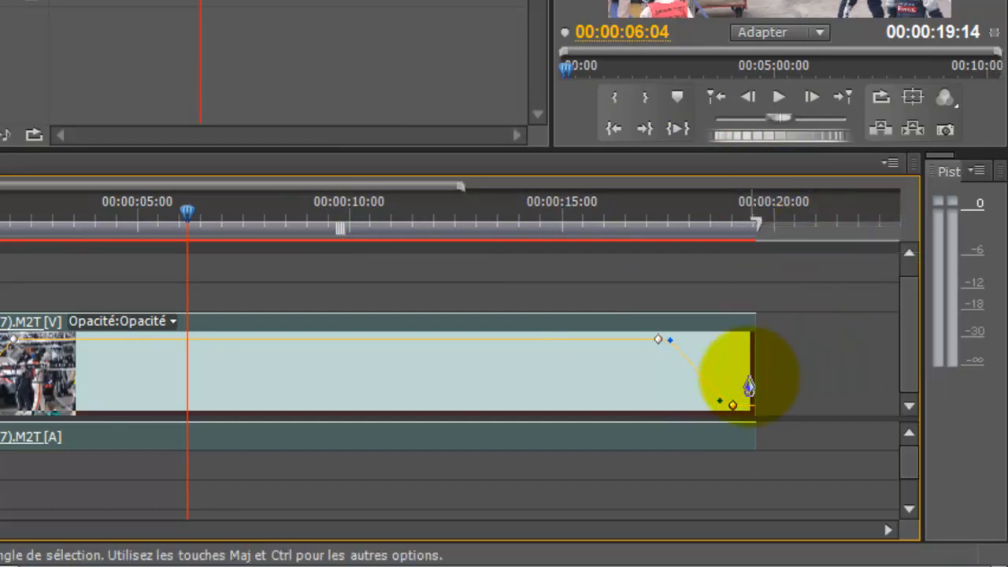
left_click_drag(653, 340, 596, 339)
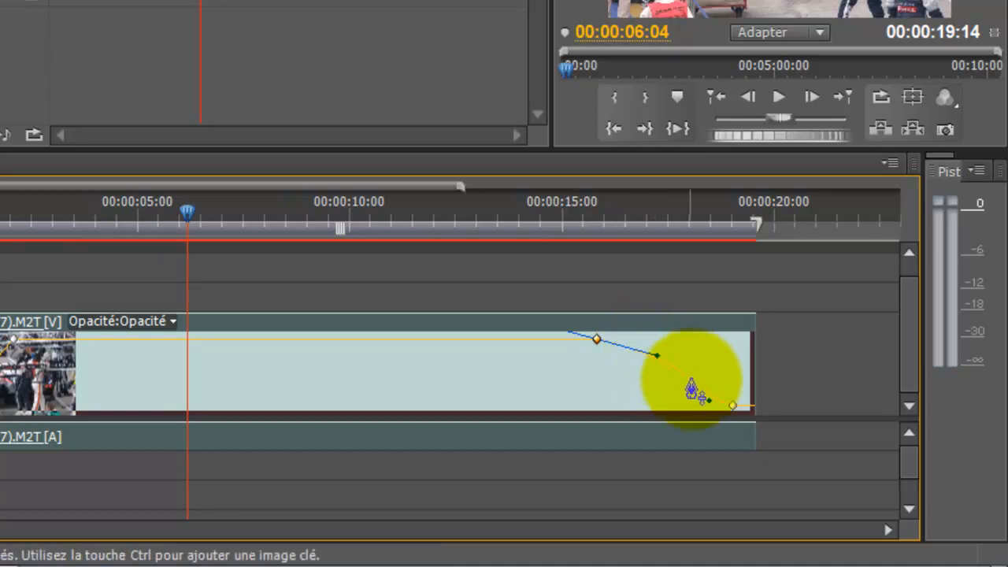
Set both fade-out keyframes back to Linéaire interpolation and place the playhead at 00:00:13:04
left_click(597, 343)
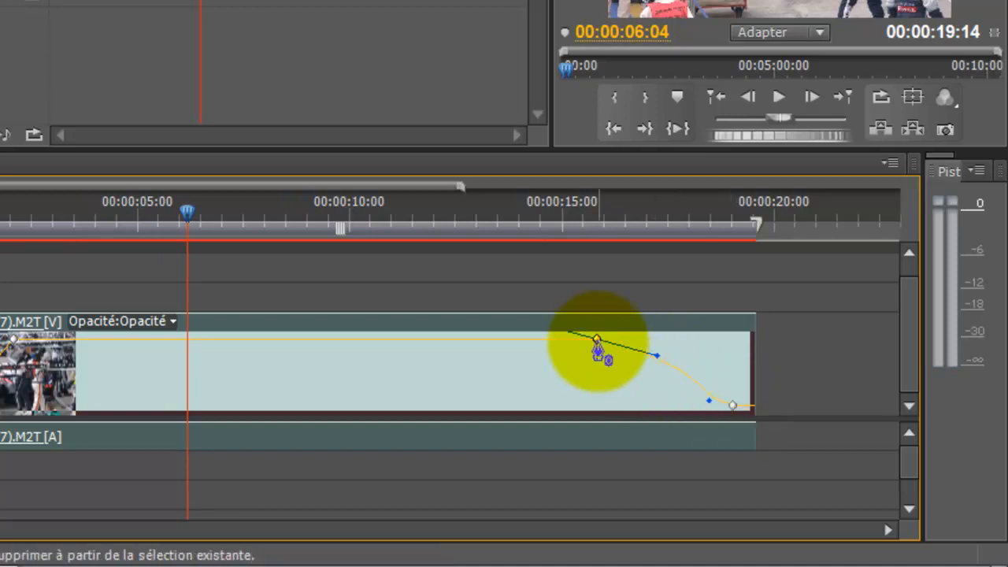
right_click(597, 344)
left_click(657, 123)
right_click(732, 411)
left_click(791, 187)
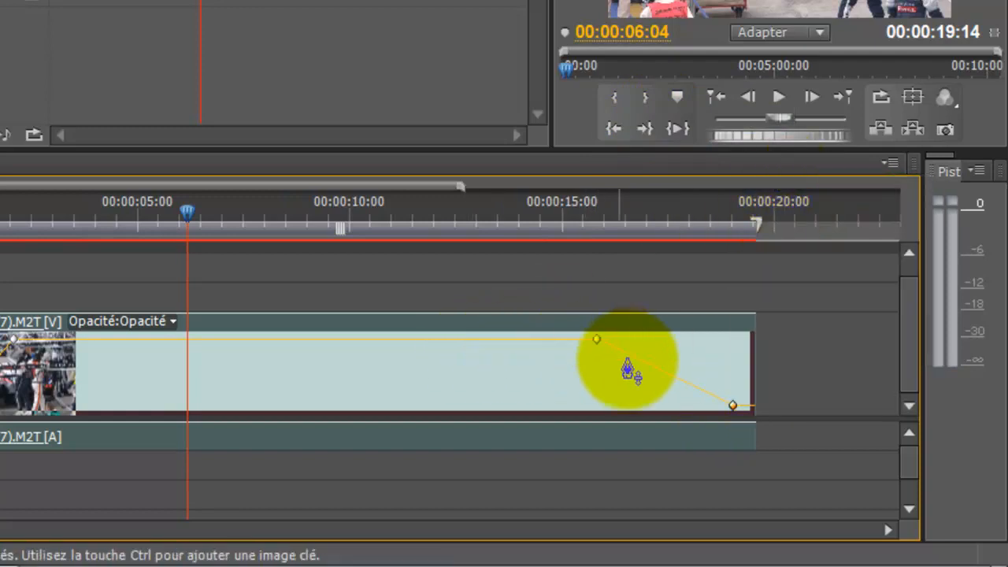
left_click(533, 219)
left_click_drag(535, 221, 485, 213)
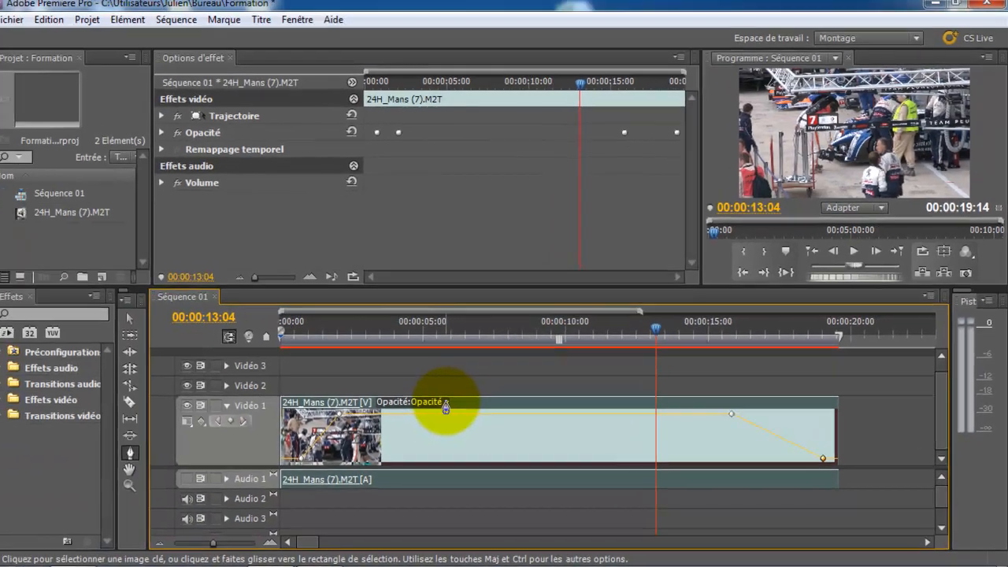
Examine the Trajectoire, Opacité and Remappage temporel choices for the keyframe line of the clip on Vidéo 1, and check its opacity line
left_click(277, 354)
mouse_move(360, 405)
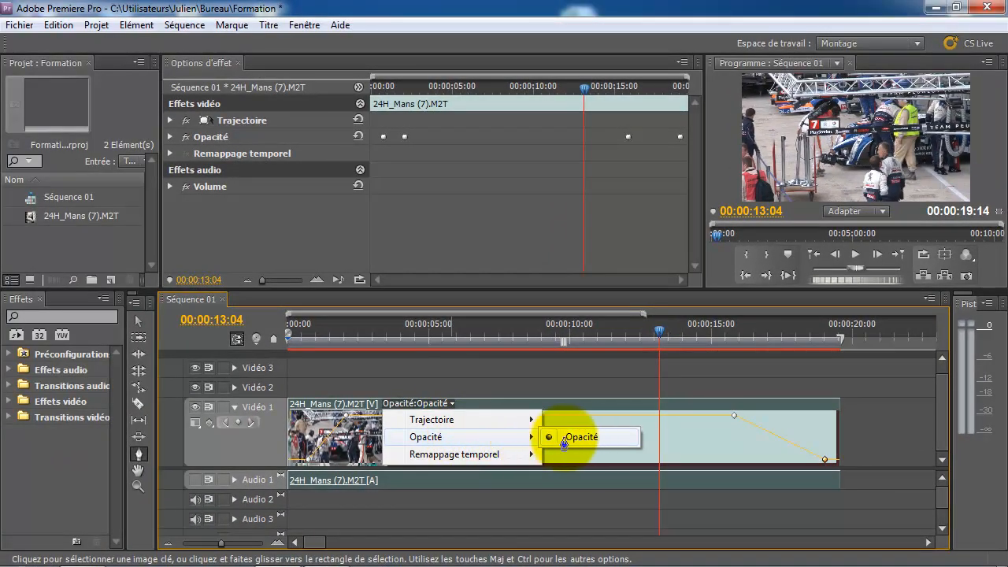
mouse_move(531, 426)
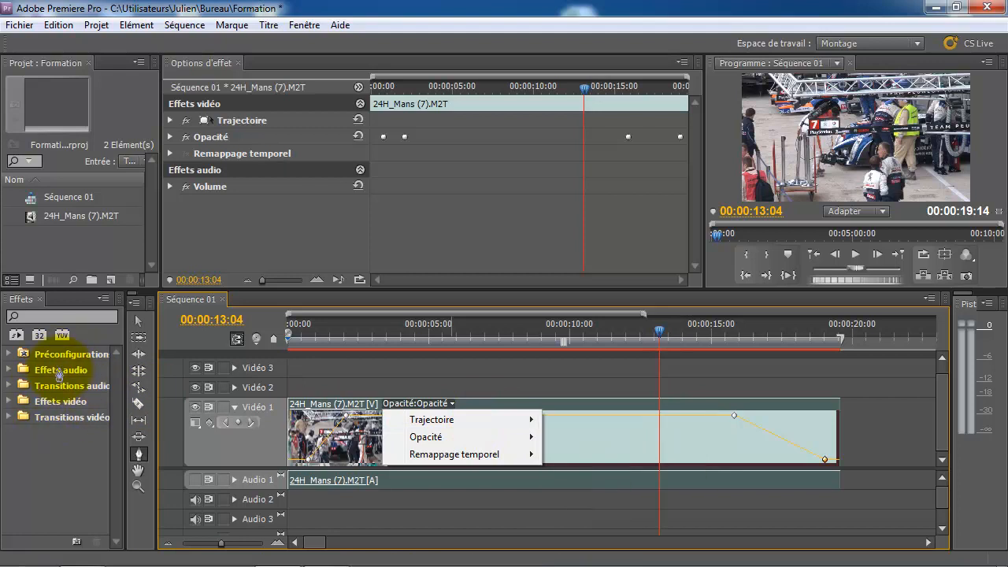
left_click(579, 386)
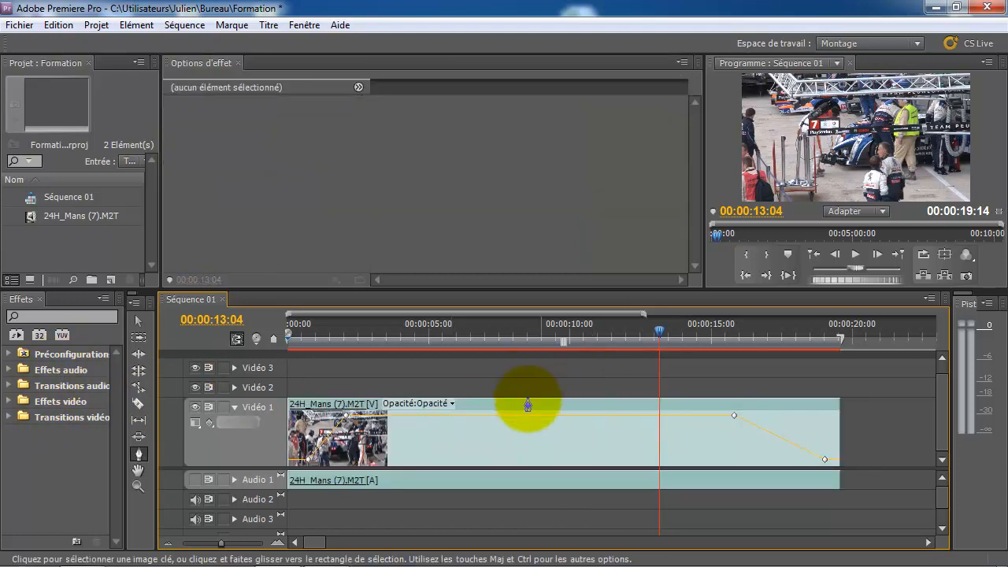
left_click(453, 405)
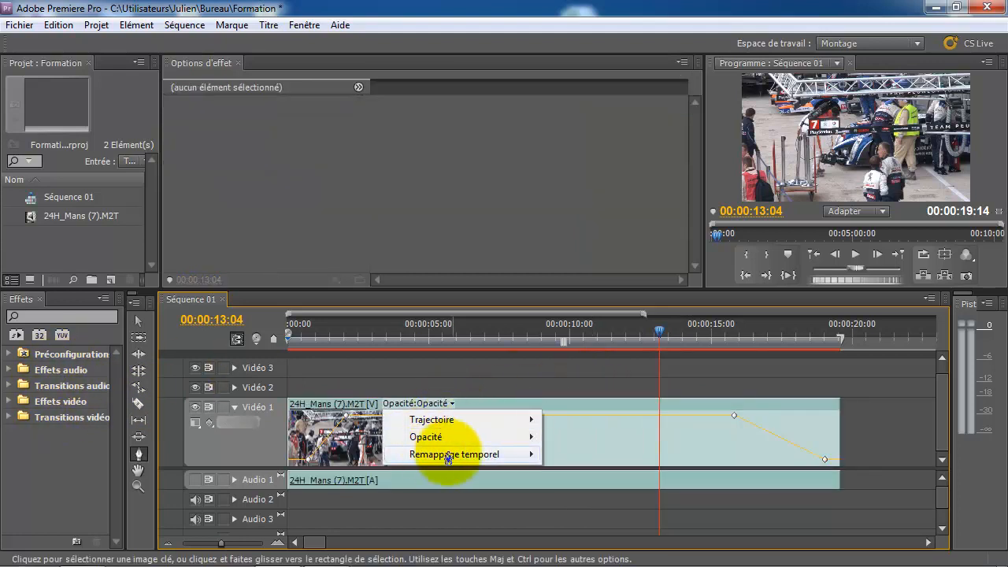
left_click(475, 390)
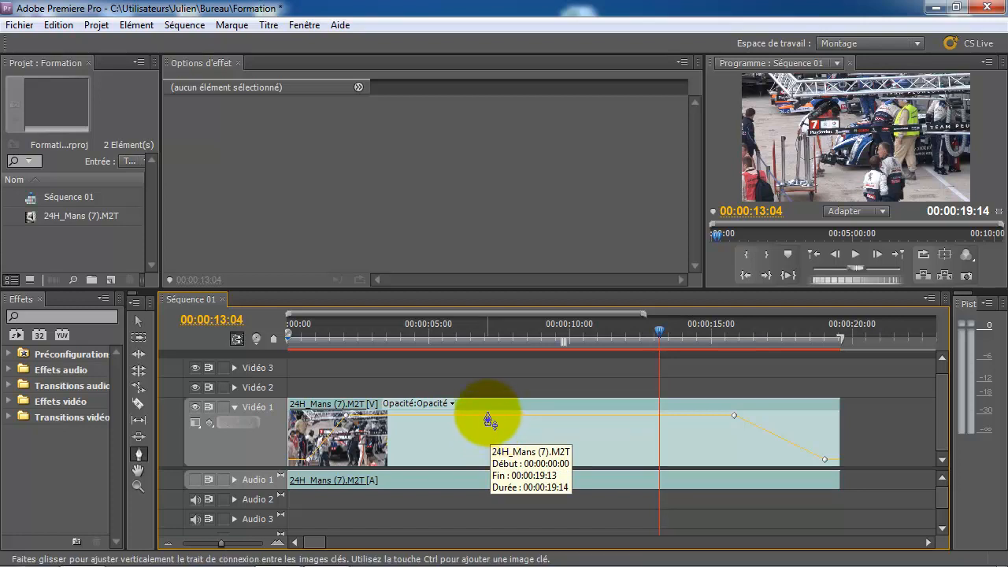
left_click_drag(489, 419, 489, 418)
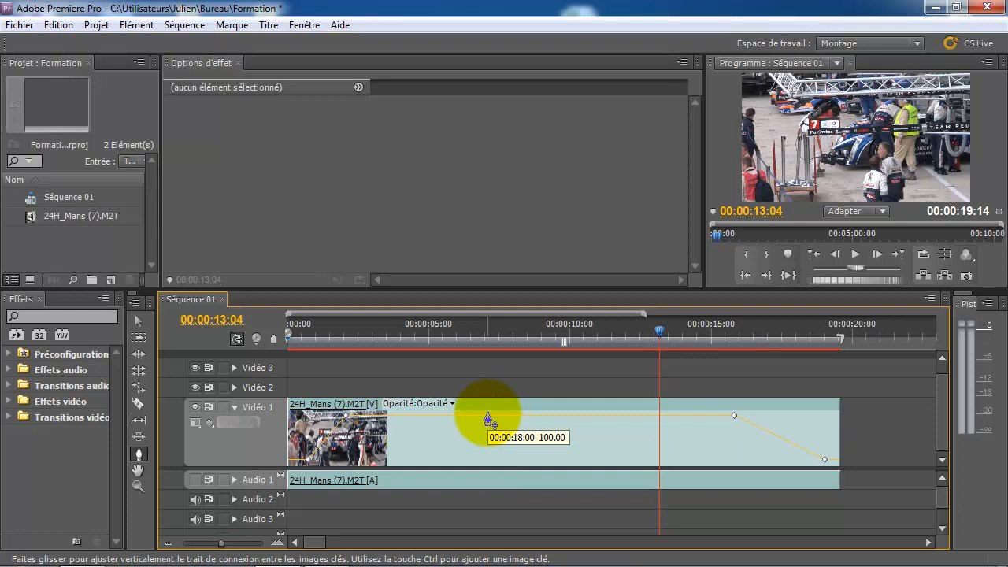